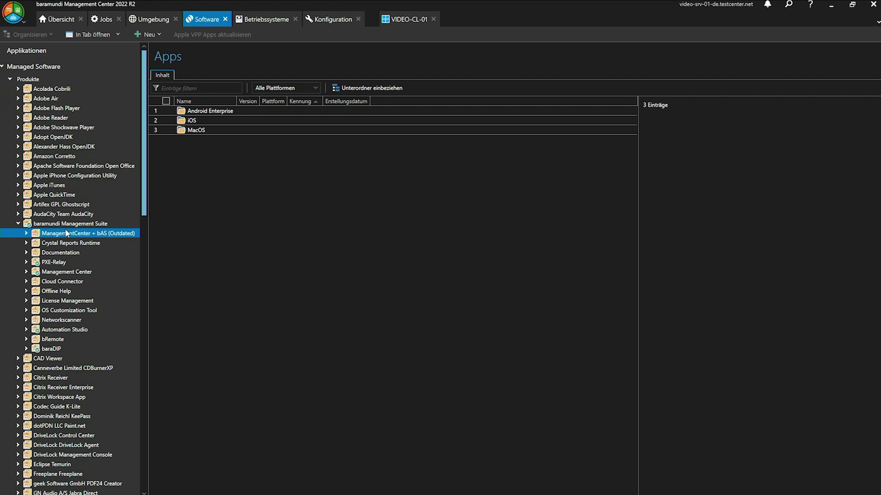
Collapse the baramundi Management Suite product and look through the list of managed software products
click(64, 225)
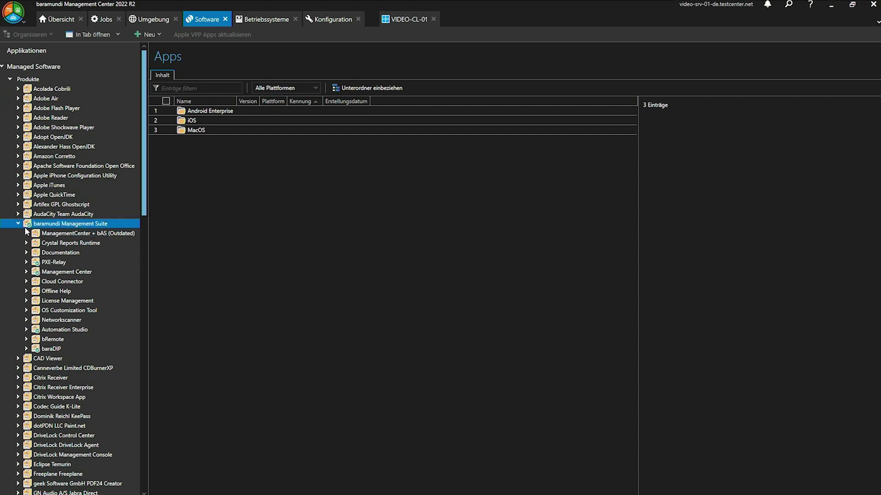
click(18, 224)
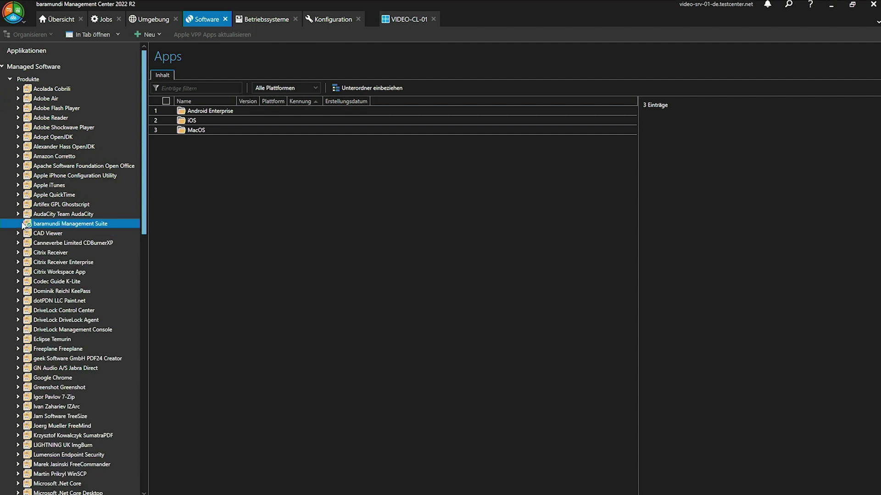
click(59, 204)
click(55, 137)
click(73, 176)
scroll(83, 188, down, 3)
click(84, 188)
scroll(84, 188, down, 2)
click(84, 187)
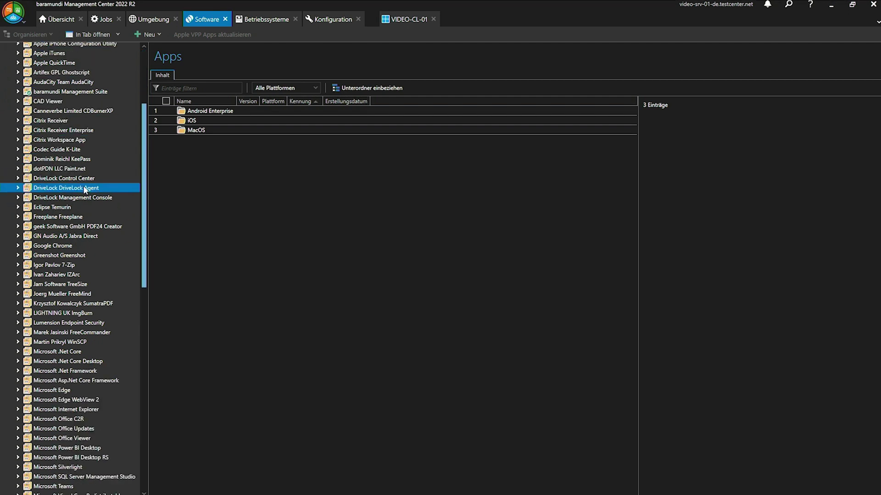
scroll(84, 187, down, 2)
click(84, 187)
scroll(84, 187, down, 2)
click(84, 187)
scroll(84, 187, down, 2)
click(84, 187)
scroll(84, 188, down, 2)
click(85, 189)
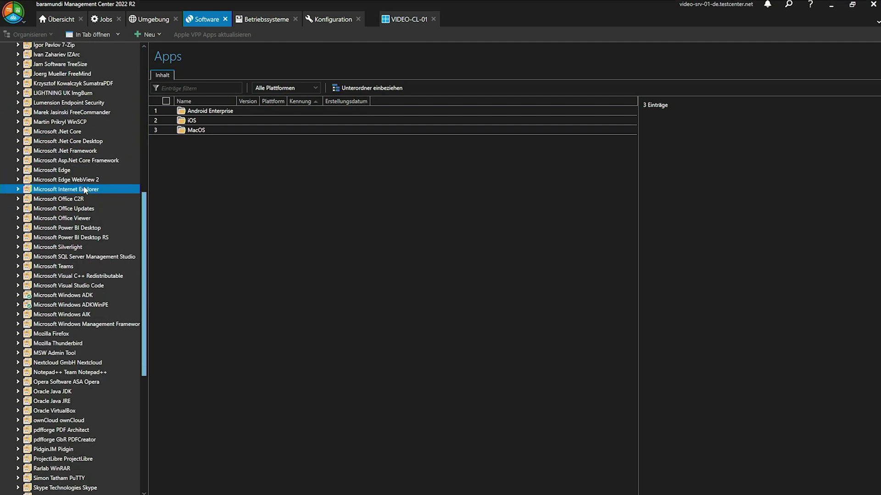
scroll(84, 189, down, 2)
click(85, 189)
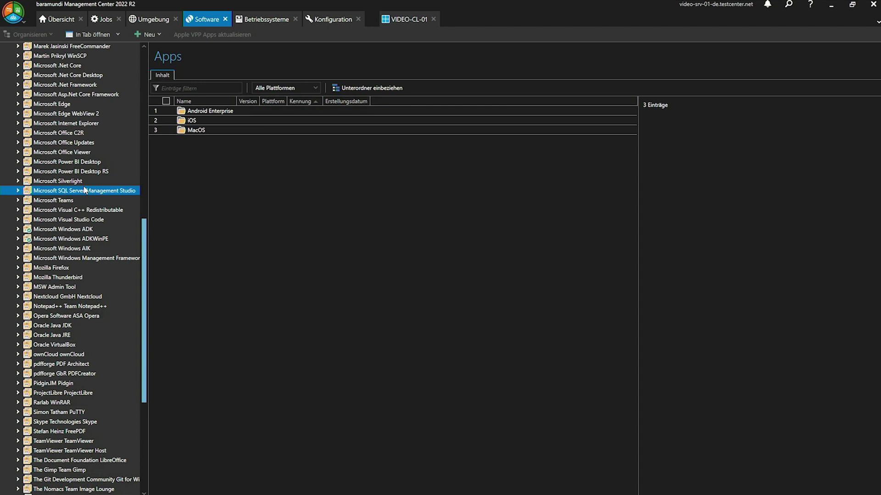
scroll(84, 189, up, 1)
click(84, 189)
scroll(84, 189, up, 1)
click(84, 189)
scroll(84, 189, up, 1)
click(84, 189)
scroll(84, 189, up, 1)
click(84, 189)
drag(83, 189, 20, 94)
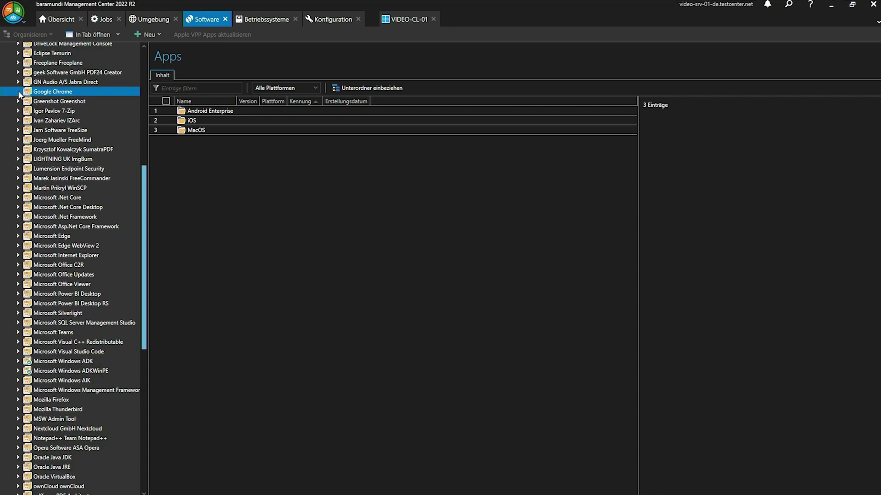
scroll(20, 94, down, 6)
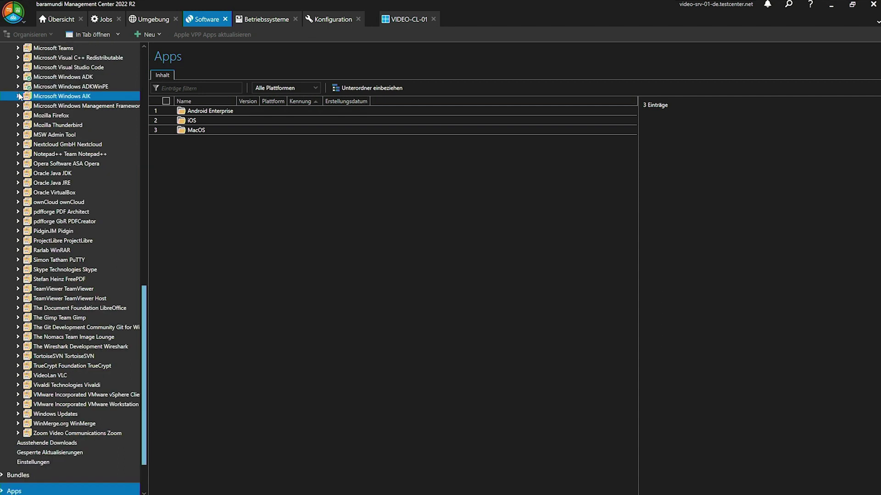
Expand the Google Chrome product and its Google Chrome-x64 product line to list the individual versions
drag(19, 94, 57, 184)
scroll(57, 184, up, 7)
click(27, 163)
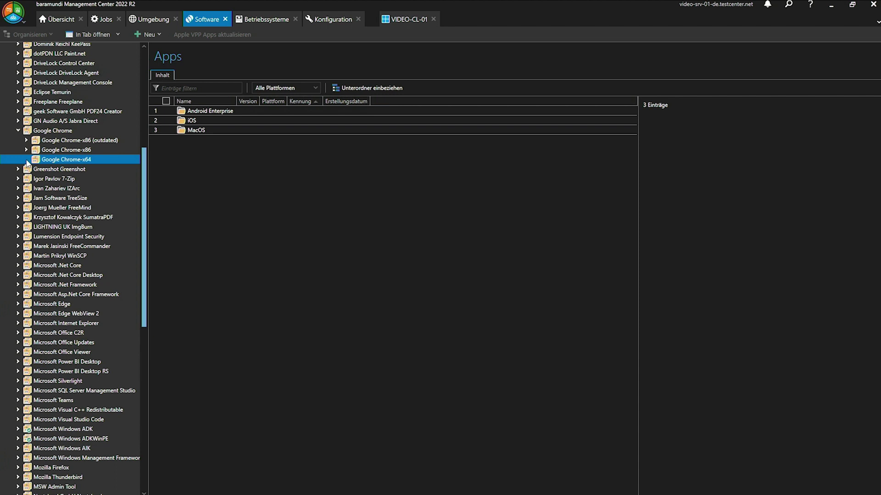
click(26, 159)
drag(71, 179, 76, 218)
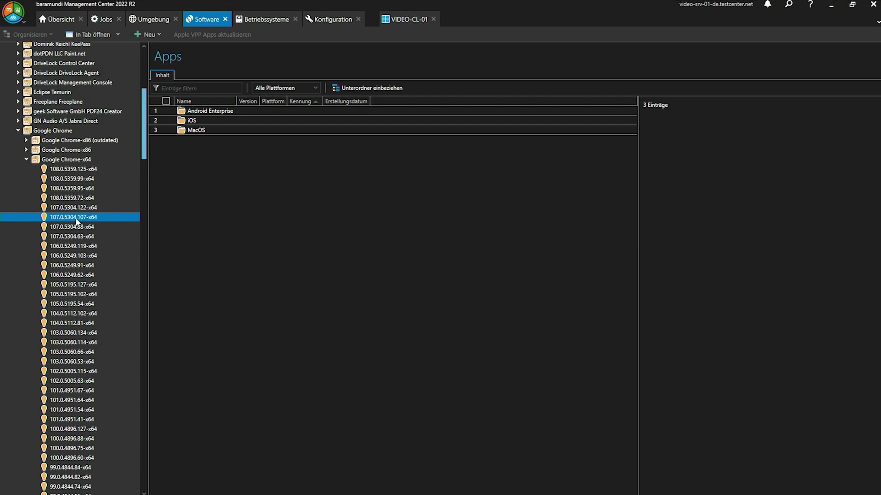
Set the release level of Chrome version 107.0.5304.107-x64 to Freigegeben and create its download jobs
right_click(76, 221)
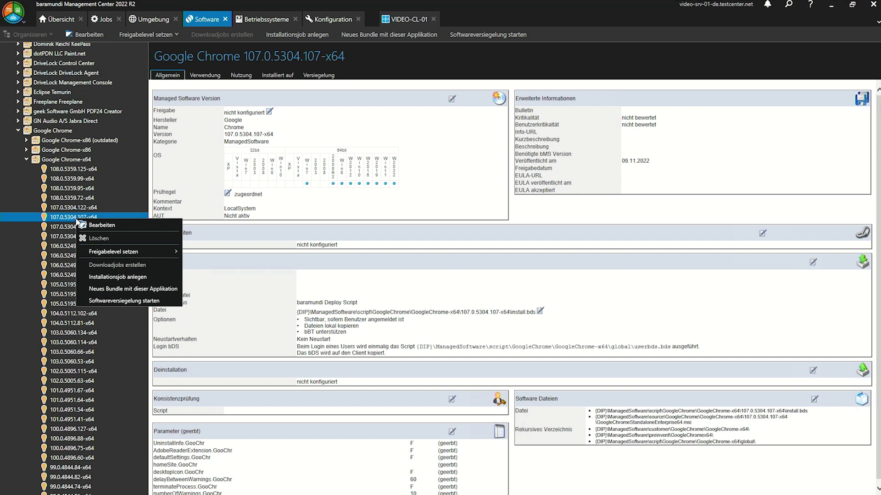
mouse_move(115, 252)
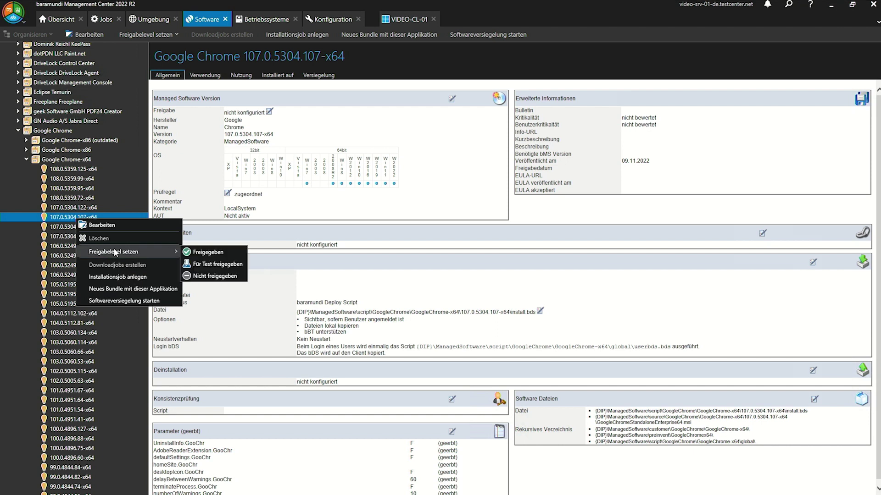
click(219, 254)
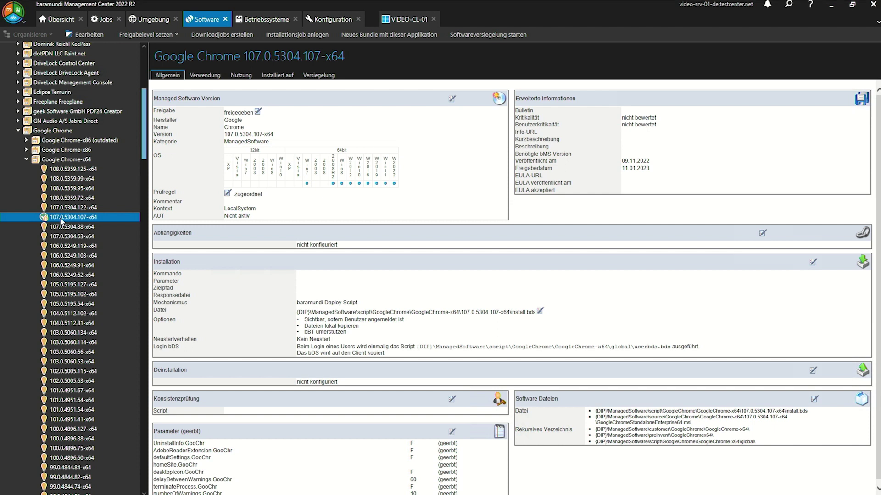
right_click(61, 220)
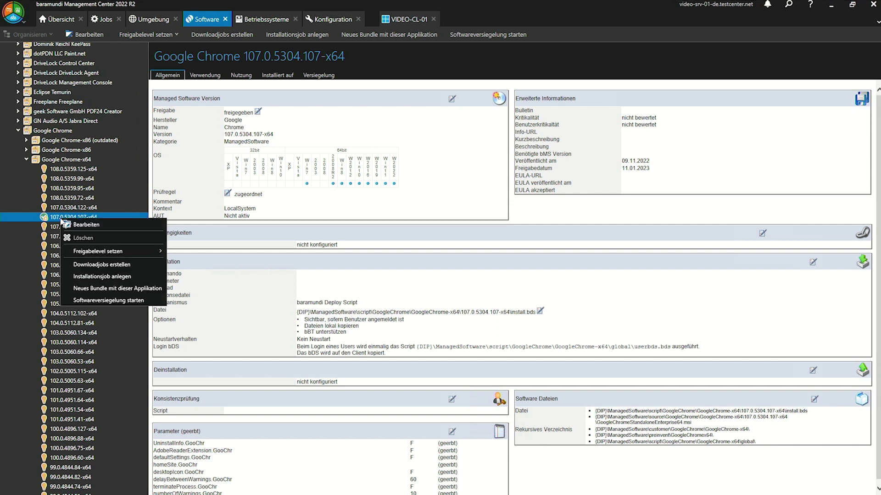
click(92, 265)
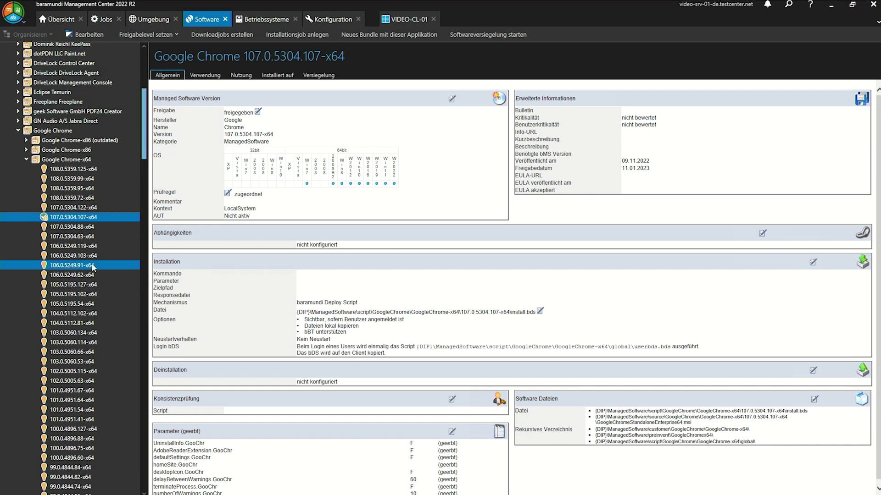
Create an installation job for Chrome version 107.0.5304.107-x64 named "MSW: Google Chrome 107.0.5304", keeping the default job steps
right_click(105, 219)
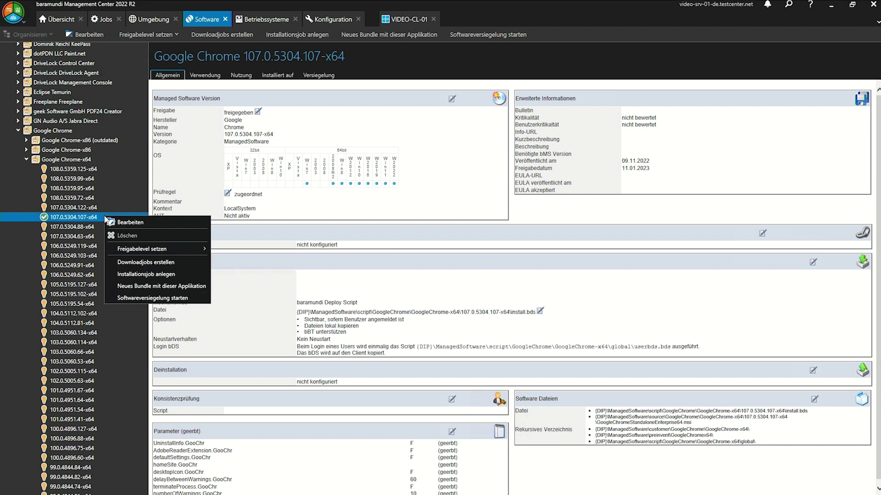
click(146, 274)
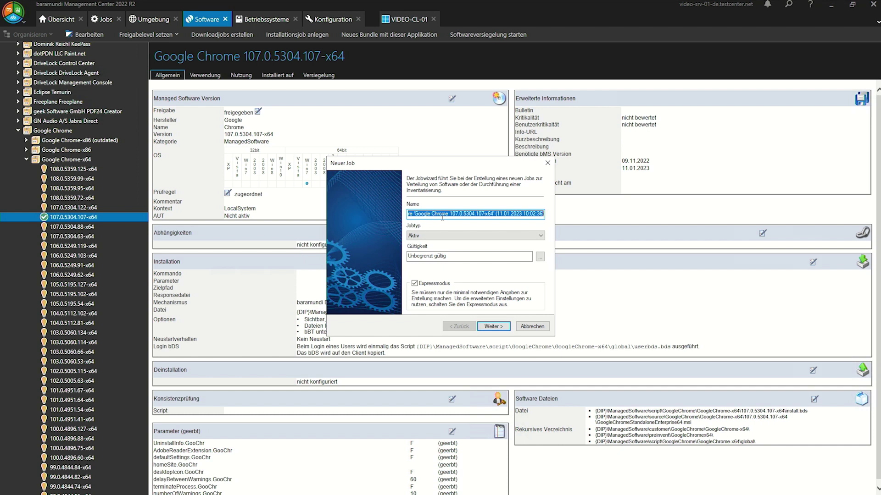
key(BackSpace)
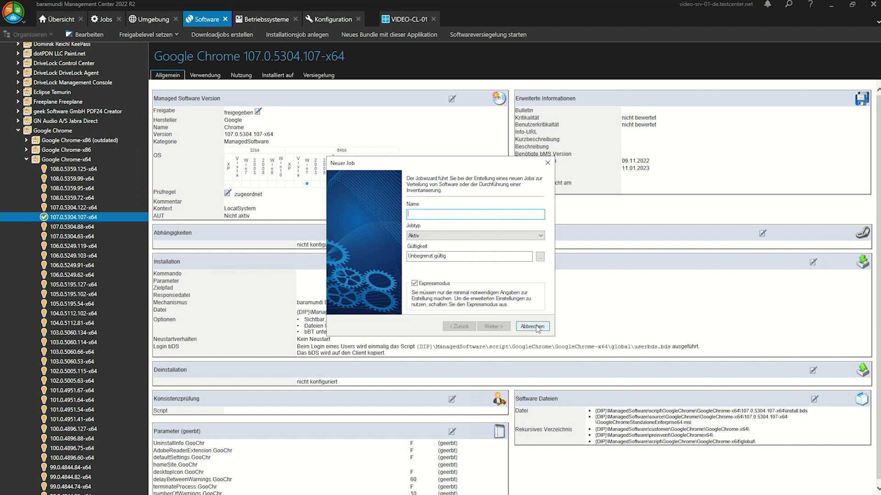
text(Google Chrome 107.0.5304.107)
click(493, 327)
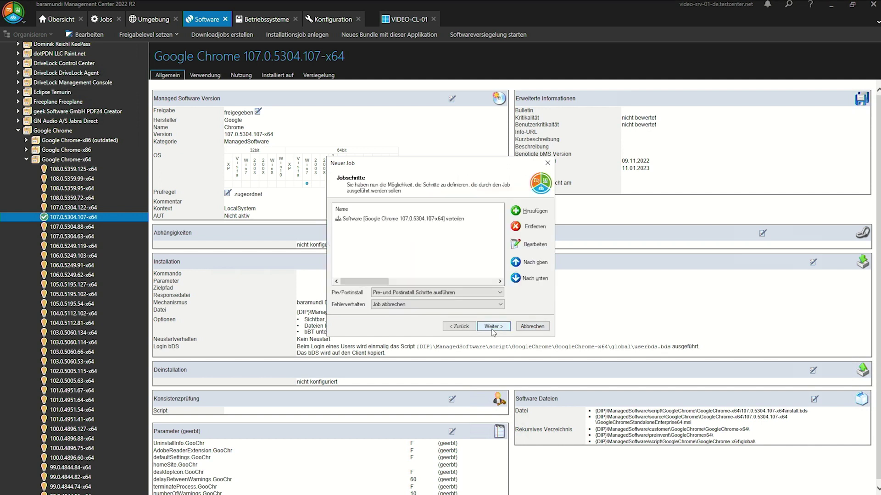
click(492, 328)
click(492, 327)
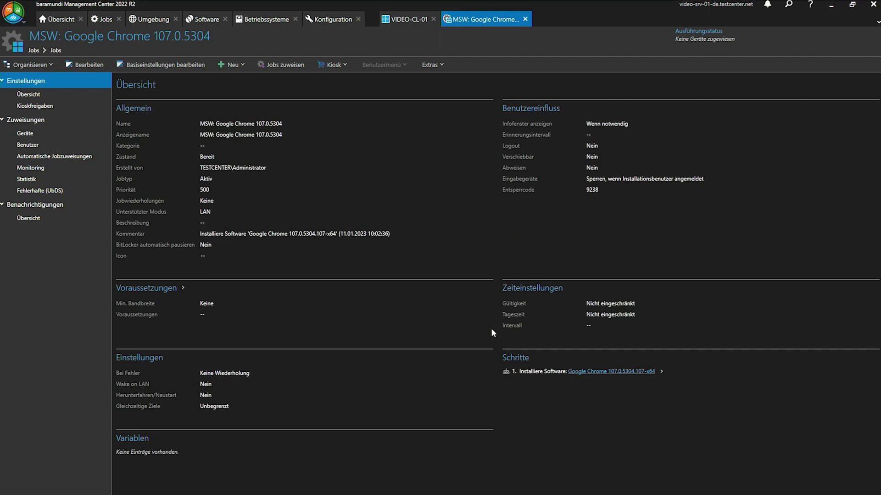
Assign the new Chrome installation job to the device VIDEO-CL-01
click(292, 66)
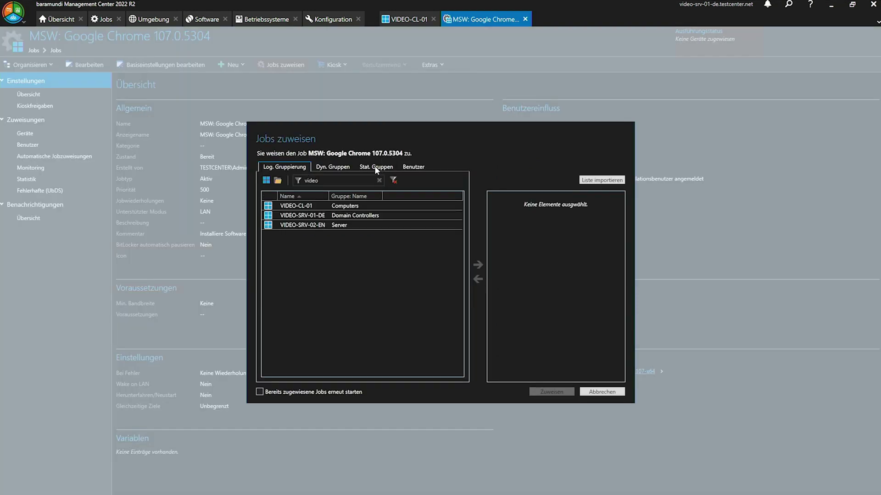
double_click(324, 205)
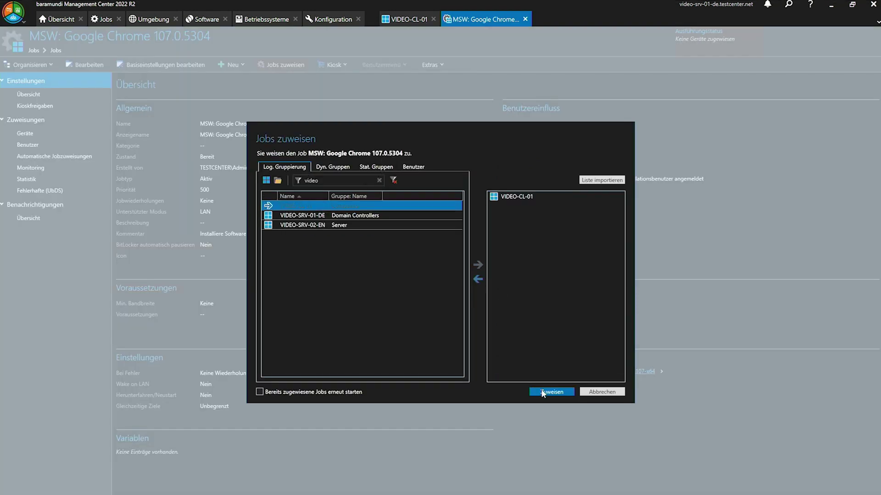
click(542, 389)
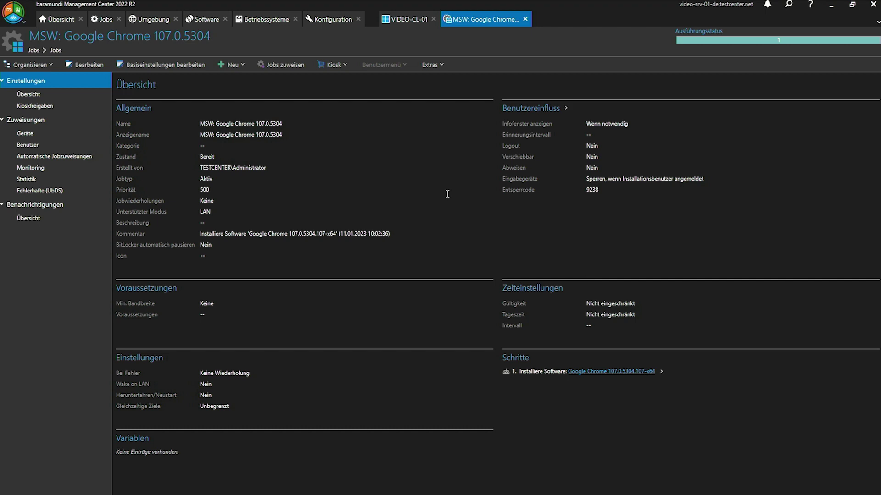
Return to the software list and view the actions available for the Google Chrome-x64 product line
click(205, 22)
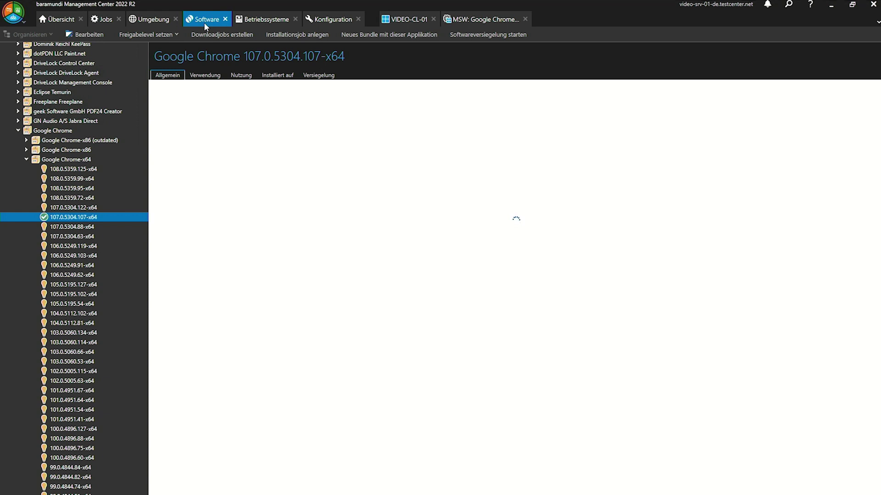
click(68, 159)
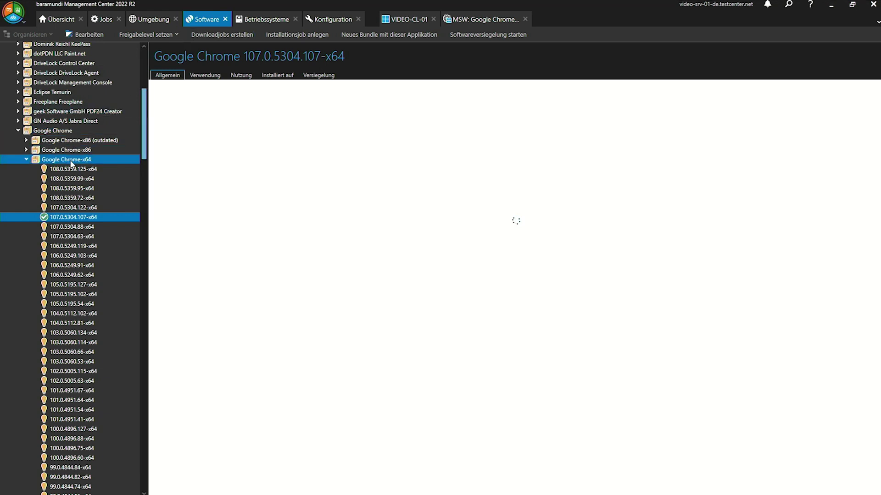
right_click(71, 164)
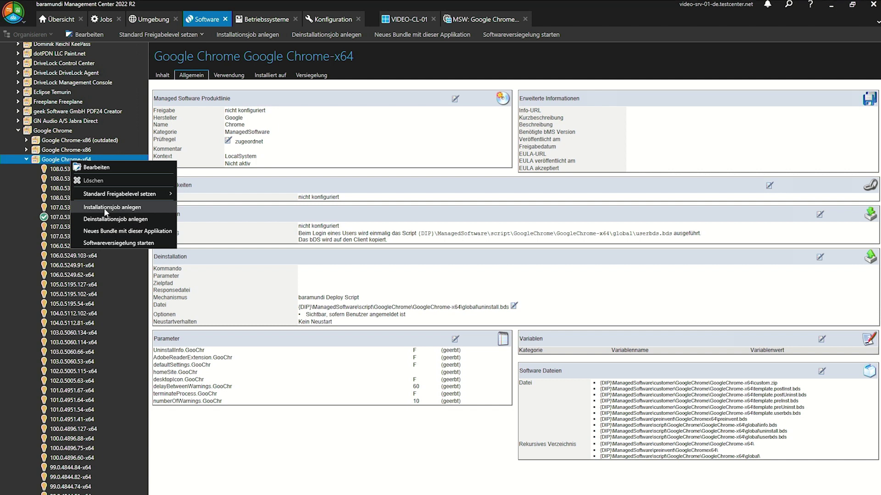
click(105, 212)
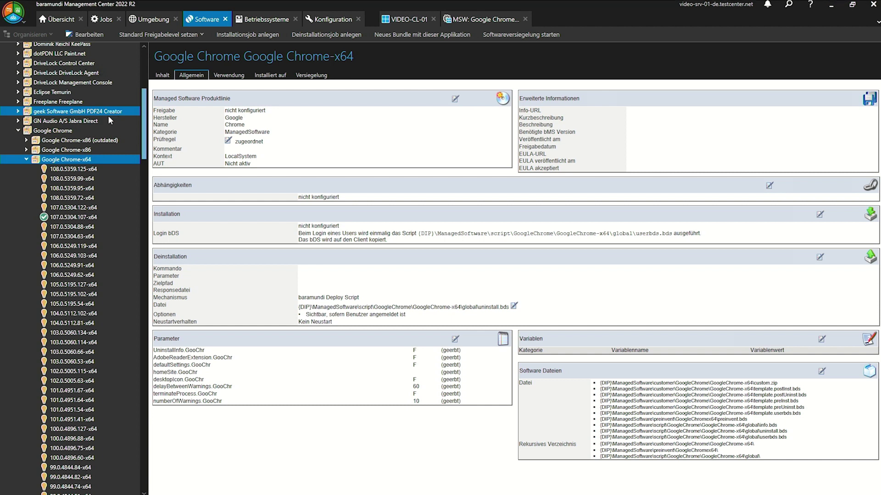
right_click(76, 134)
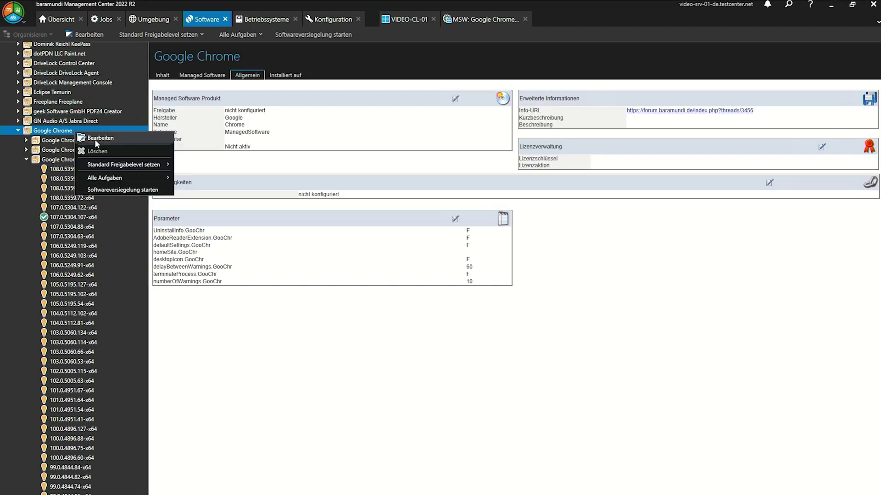
key(Escape)
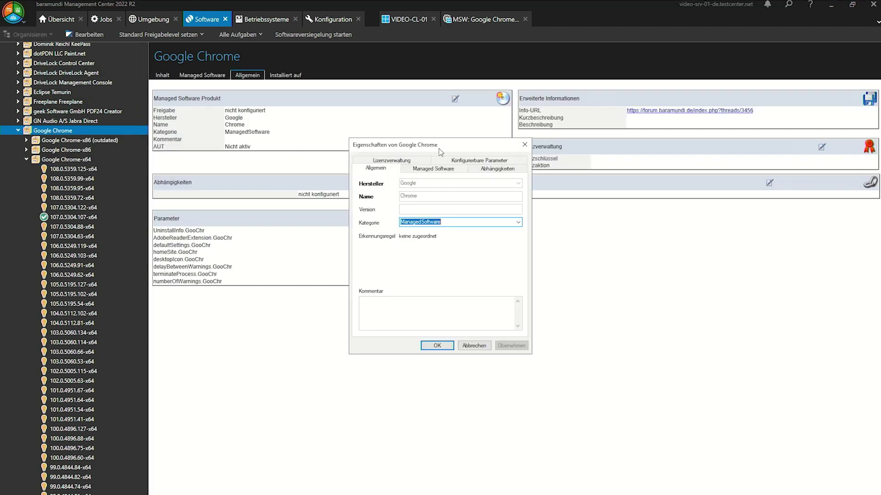
click(458, 158)
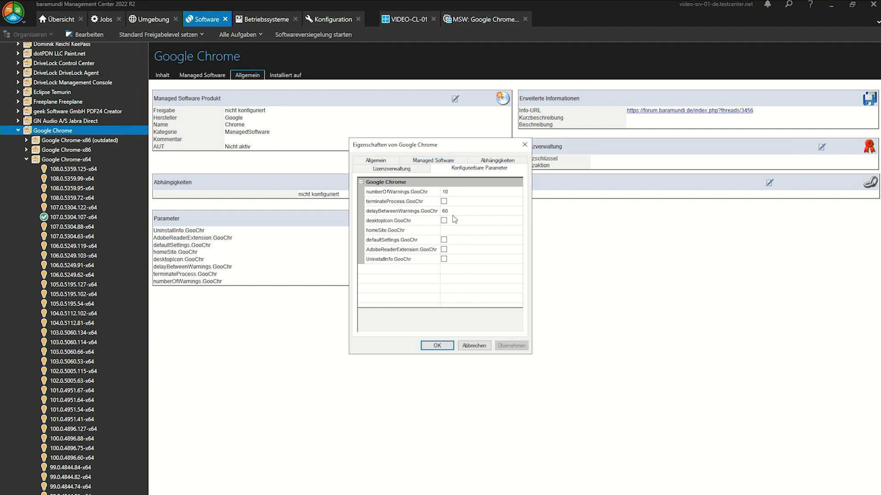
click(451, 230)
text(www.baramundi.com)
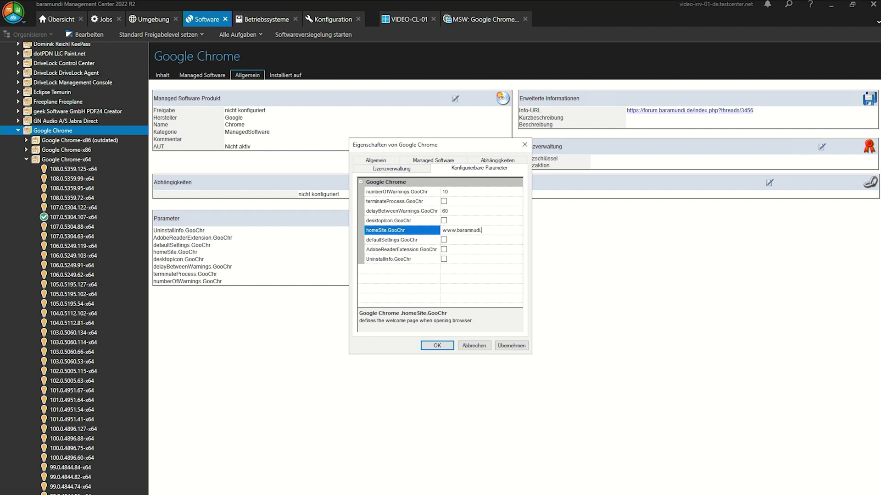
click(504, 344)
click(449, 349)
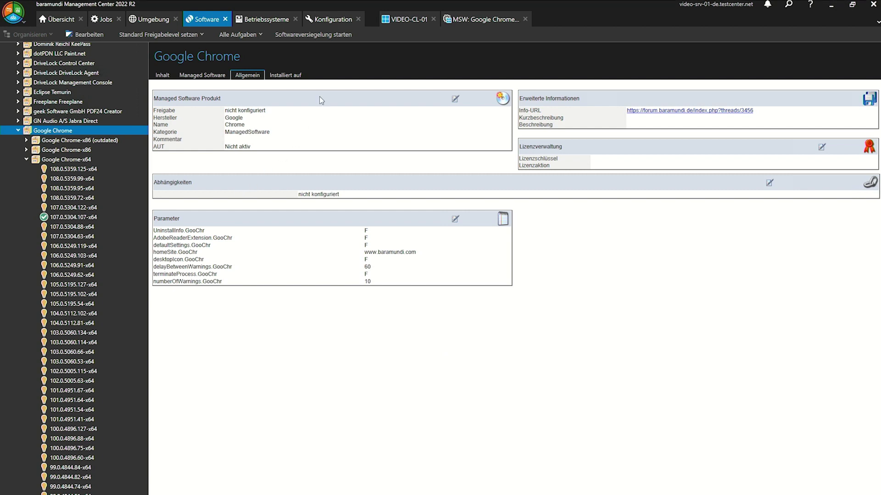
Check the details of the "MSW: Google Chrome 107.0.5304" job on the device VIDEO-CL-01
click(398, 21)
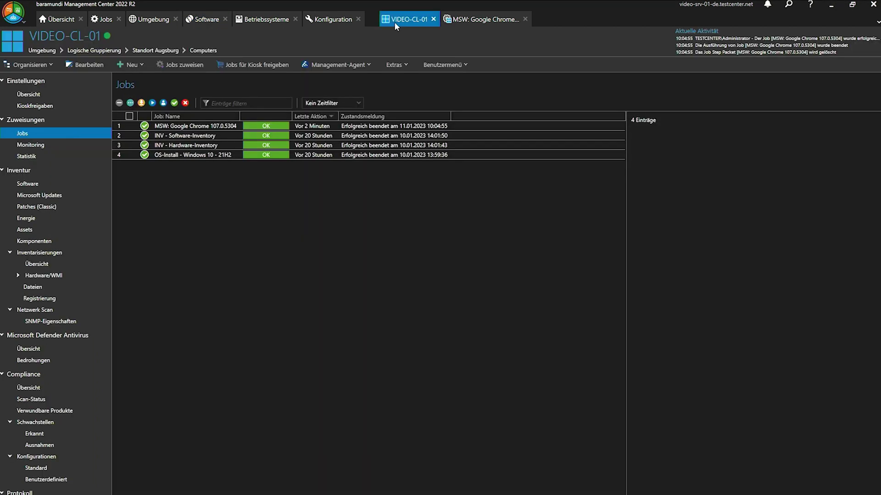
click(226, 128)
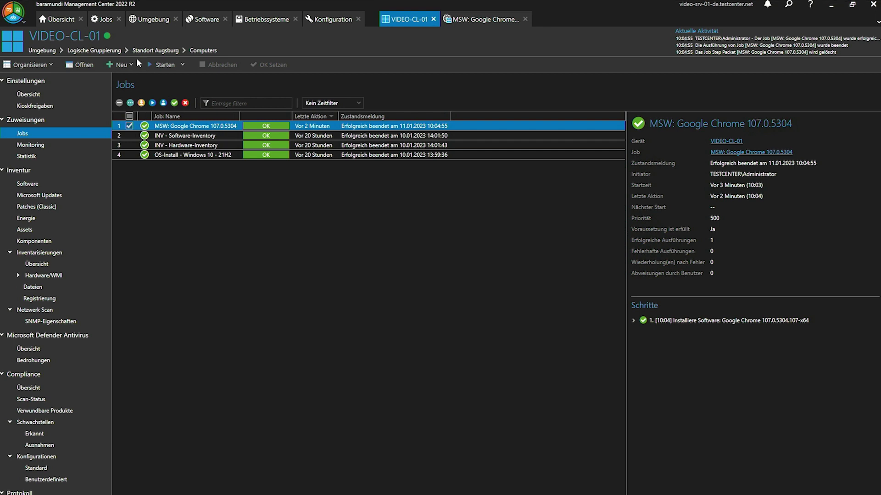
Create a new job for Windows devices named "MSW: Scan und Update" in the Managed Software job folder
click(104, 20)
right_click(153, 135)
mouse_move(177, 152)
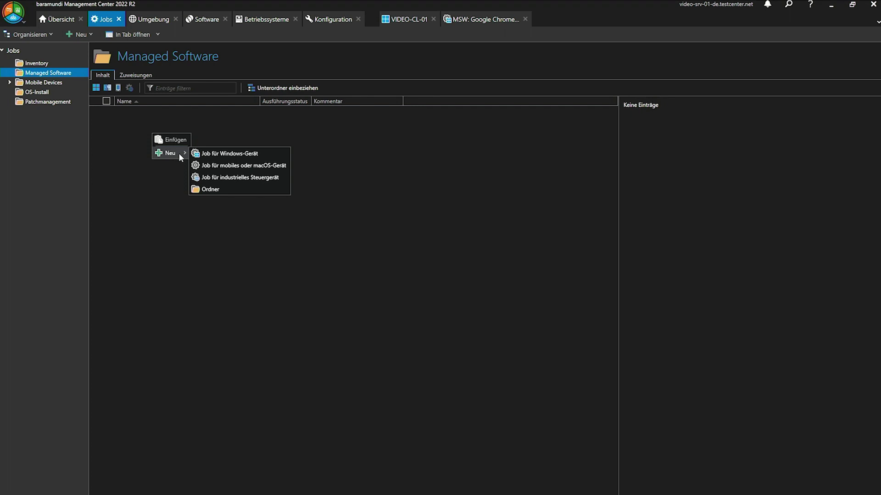
click(225, 155)
text(MSW: )
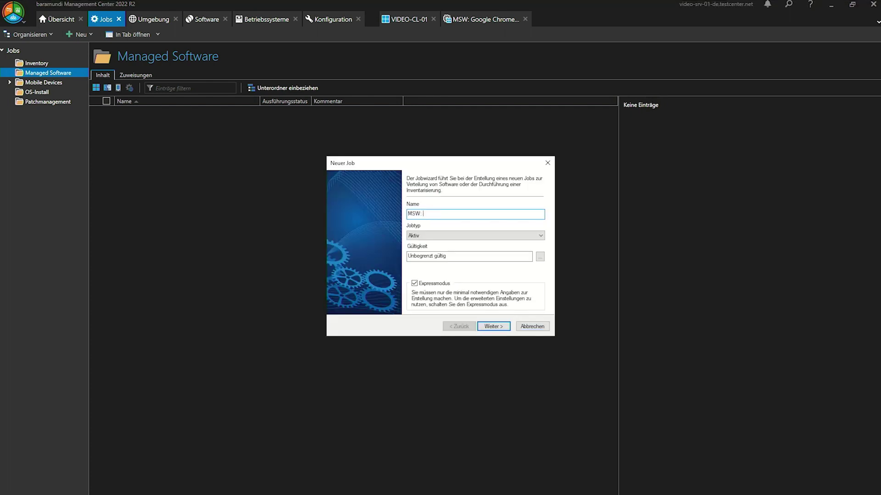
text(Scan und Update)
key(Return)
key(Return)
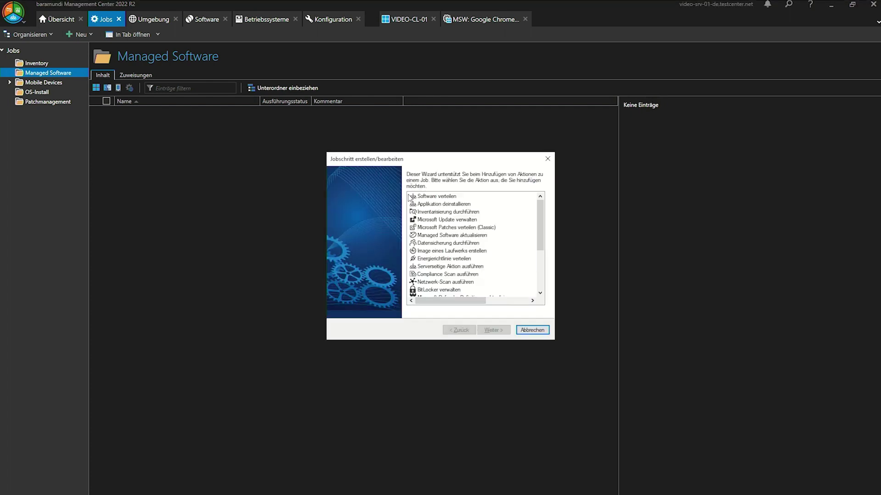
Add the "Managed Software aktualisieren" job step with action "Inventarisieren und Aktualisieren", release level "freigegeben" and no product line filter, and finish the job
double_click(467, 236)
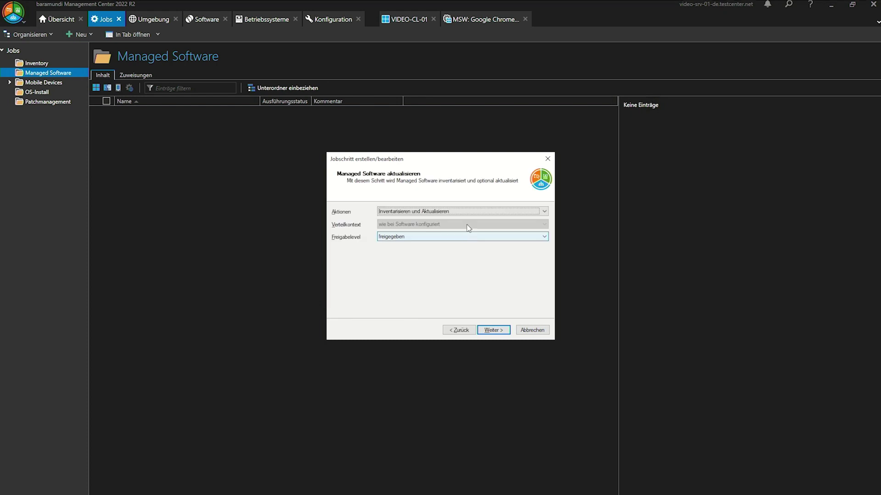
click(462, 216)
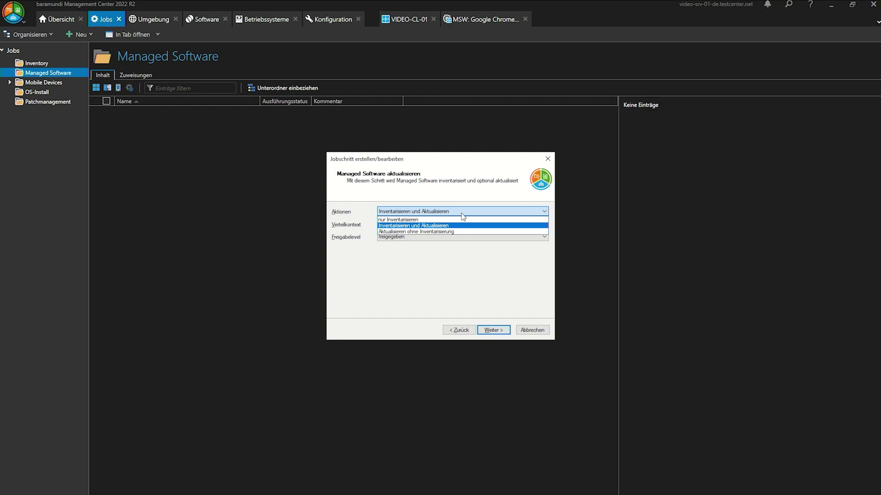
click(452, 224)
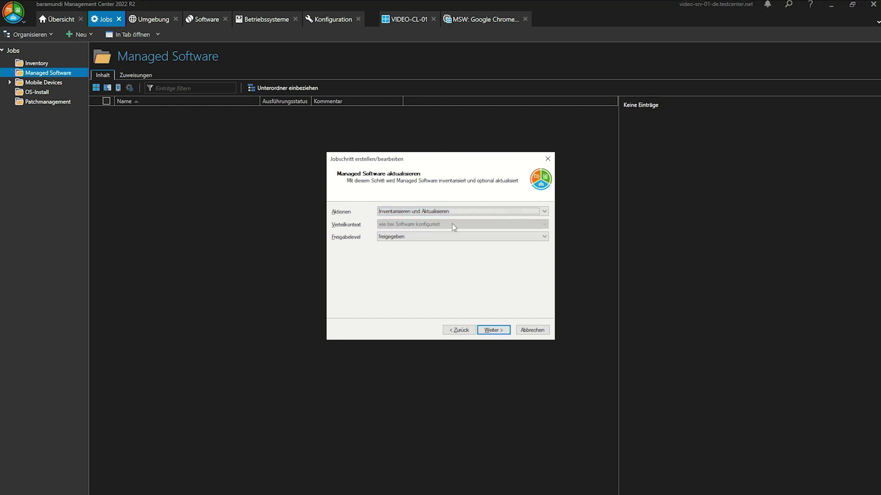
click(487, 329)
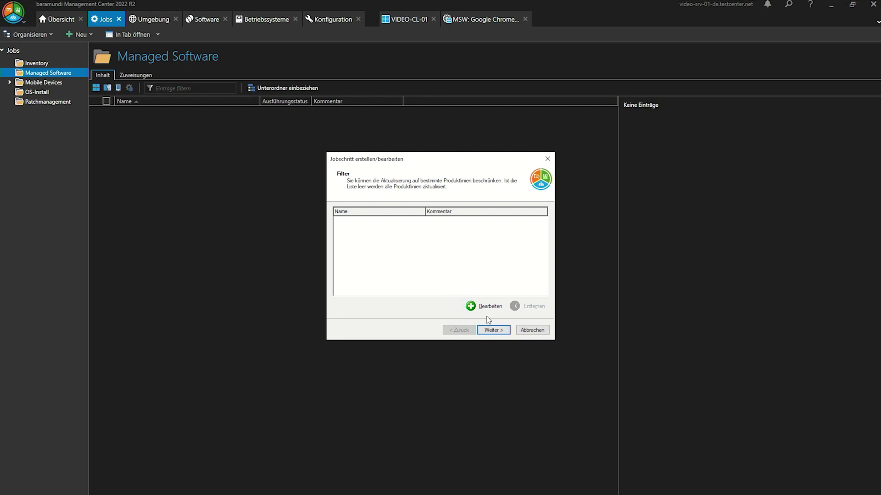
click(493, 330)
click(493, 327)
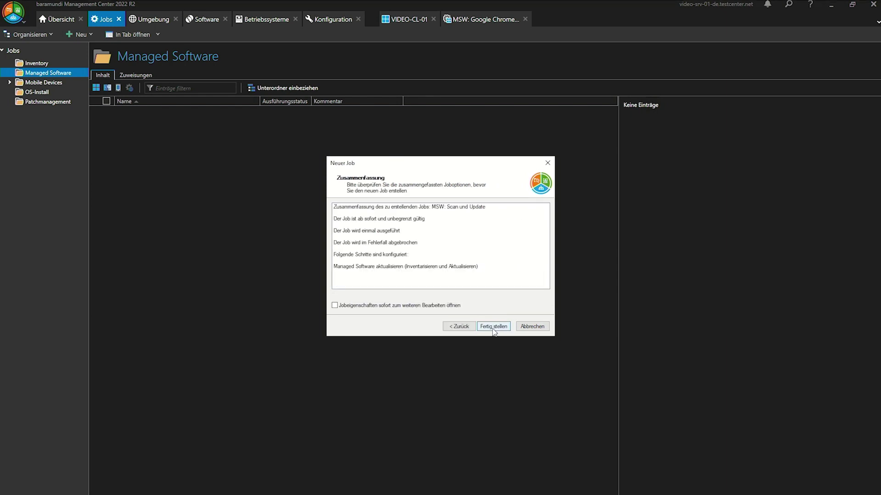
click(493, 326)
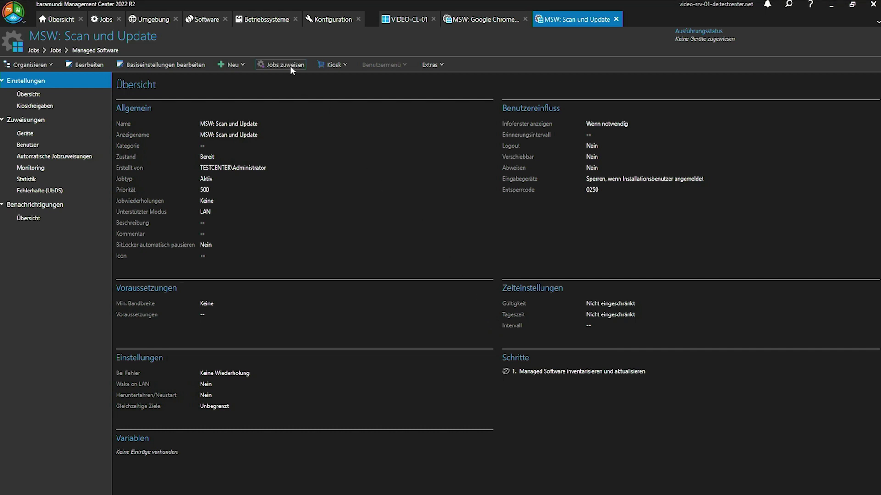
Set the default release level of the Google Chrome-x64 product line to Freigegeben, applying it to subordinate elements, and check its newest version
click(202, 24)
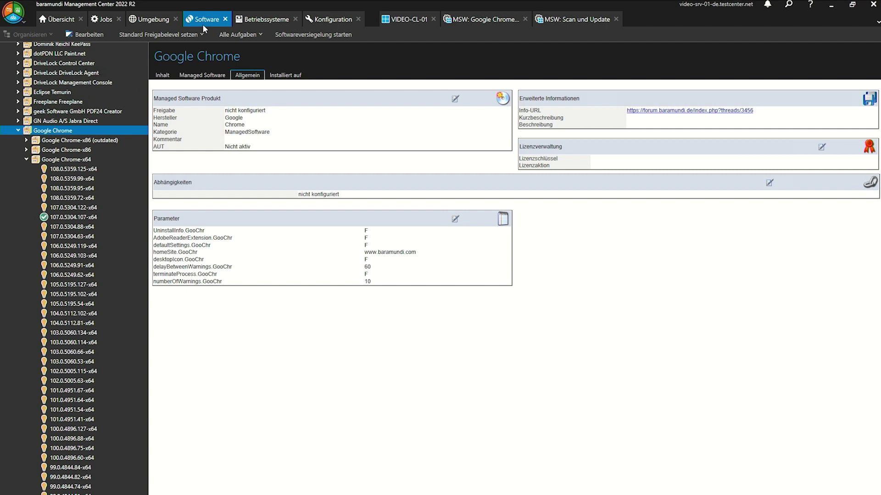
click(82, 169)
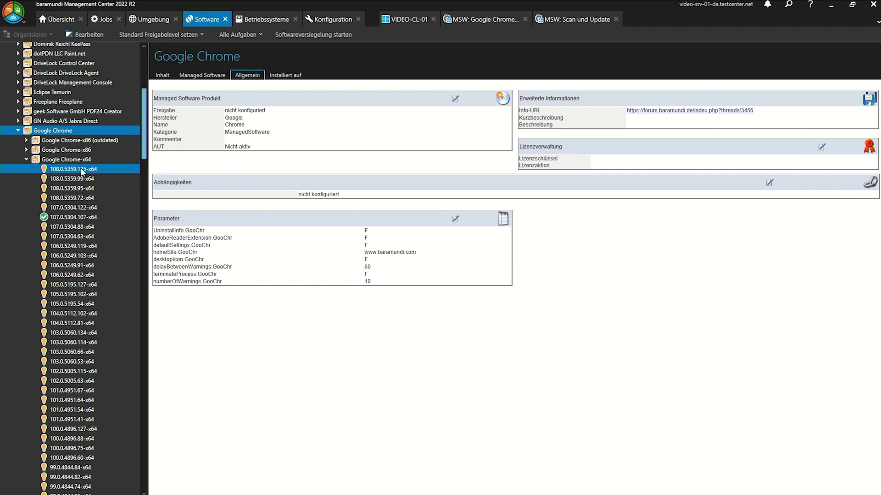
right_click(83, 172)
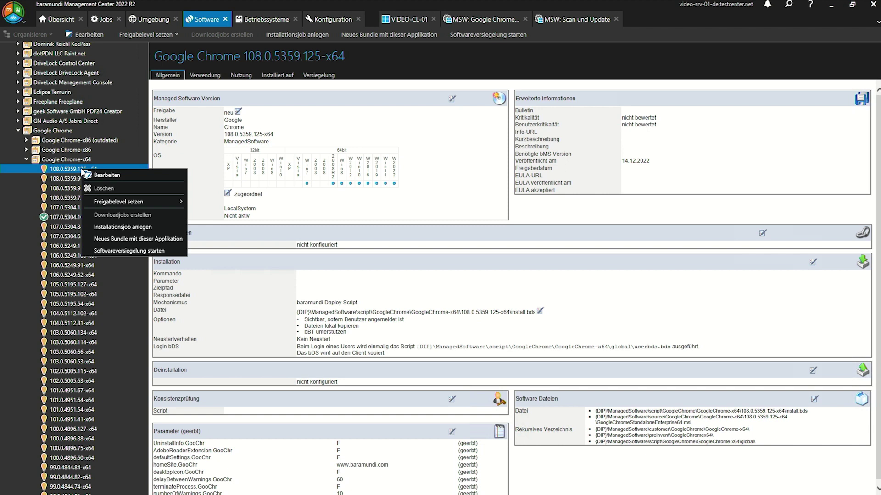
click(82, 160)
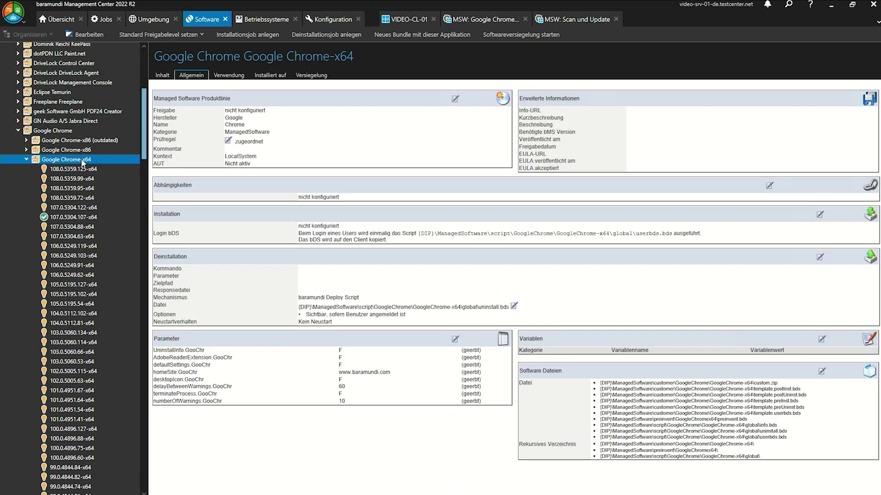
right_click(83, 162)
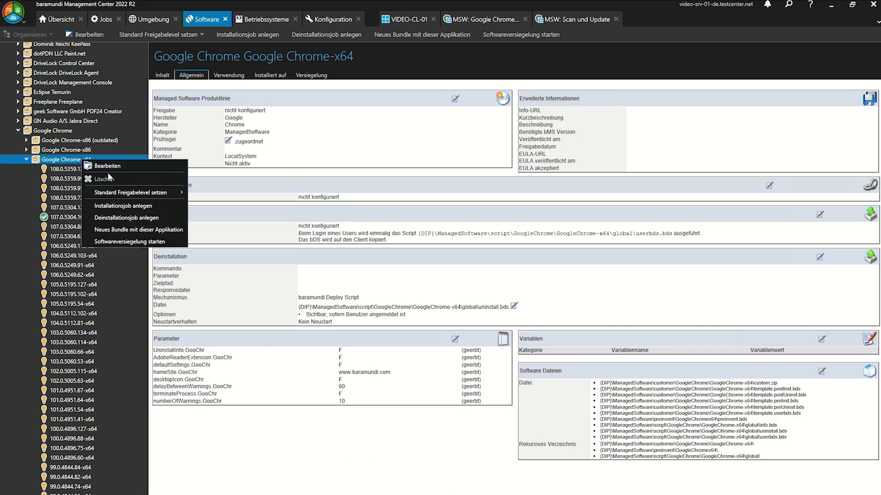
mouse_move(119, 194)
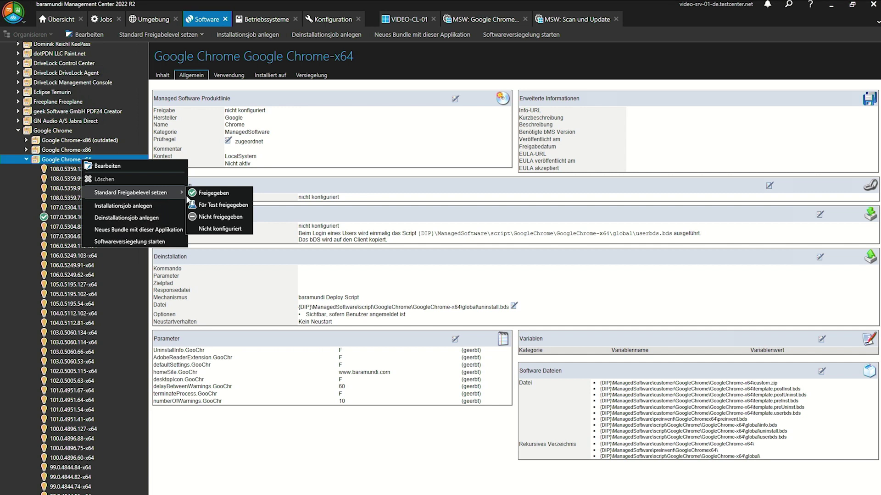
click(211, 193)
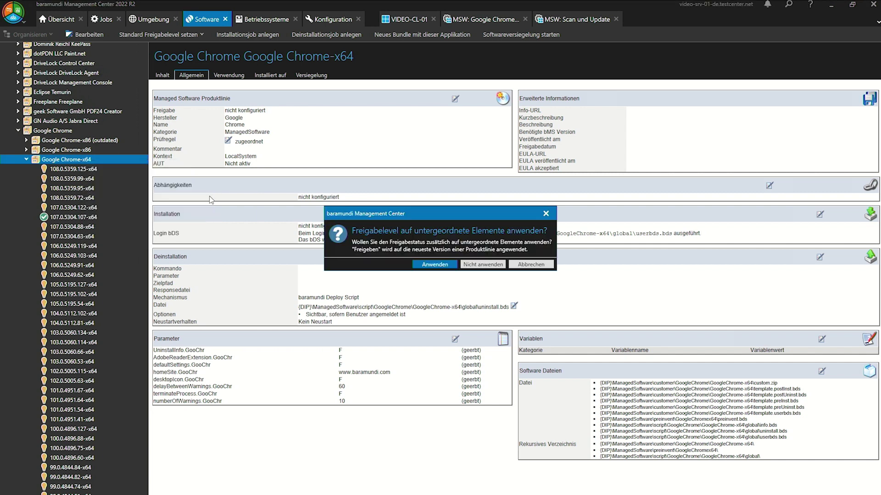
click(426, 266)
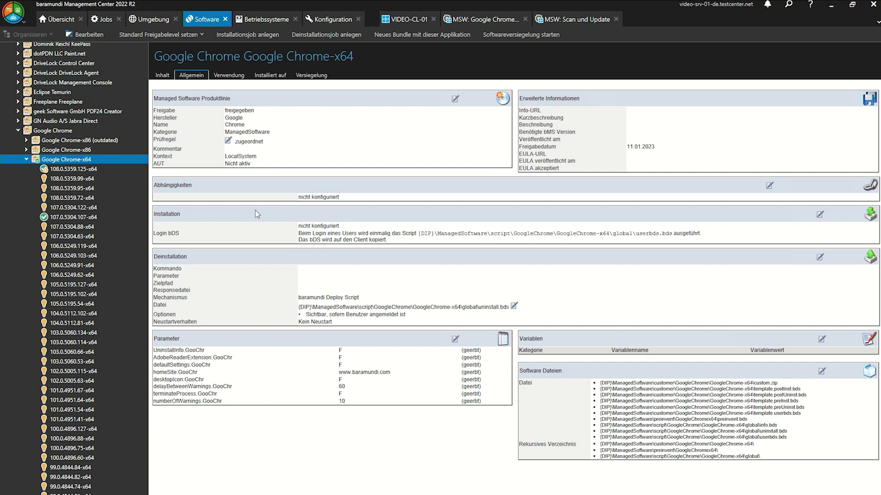
key(Down)
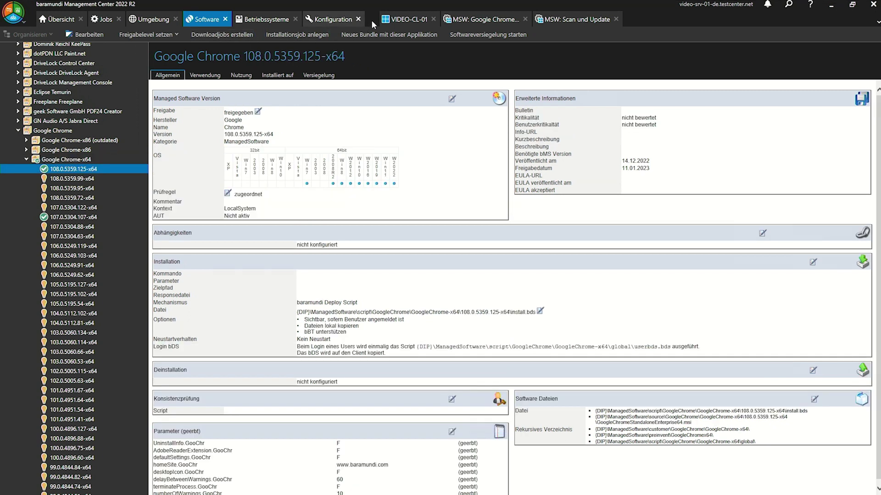
Assign the "MSW: Scan und Update" job to the device VIDEO-CL-01 and start it there
click(406, 19)
click(183, 64)
text(sca)
double_click(212, 190)
click(587, 397)
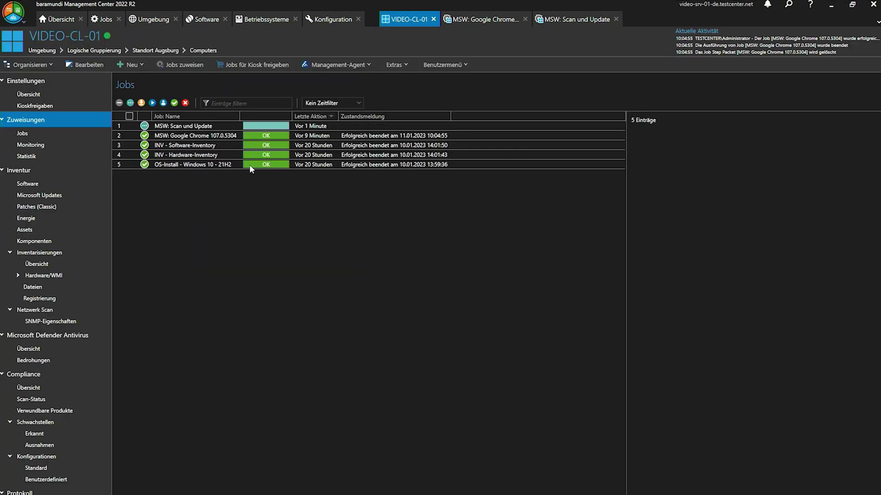
click(227, 129)
click(160, 65)
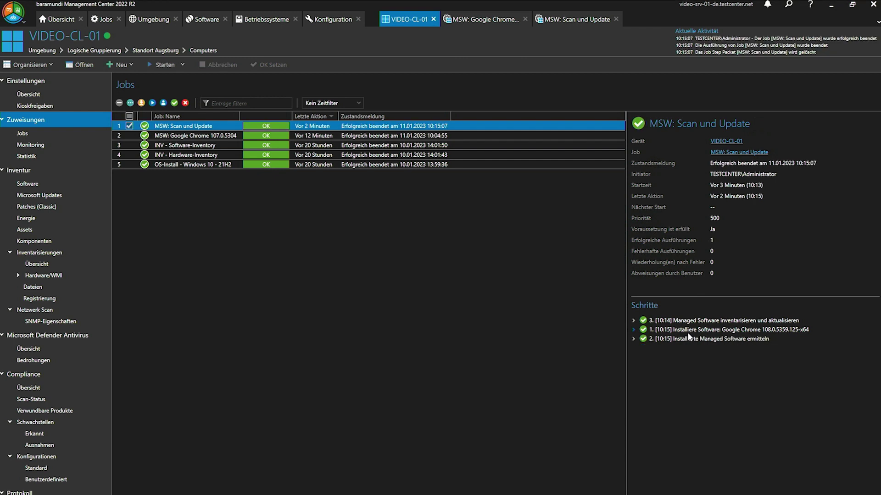
Set the release level of Google Chrome version 107.0.5304.107-x64 to "Nicht freigegeben"
click(204, 24)
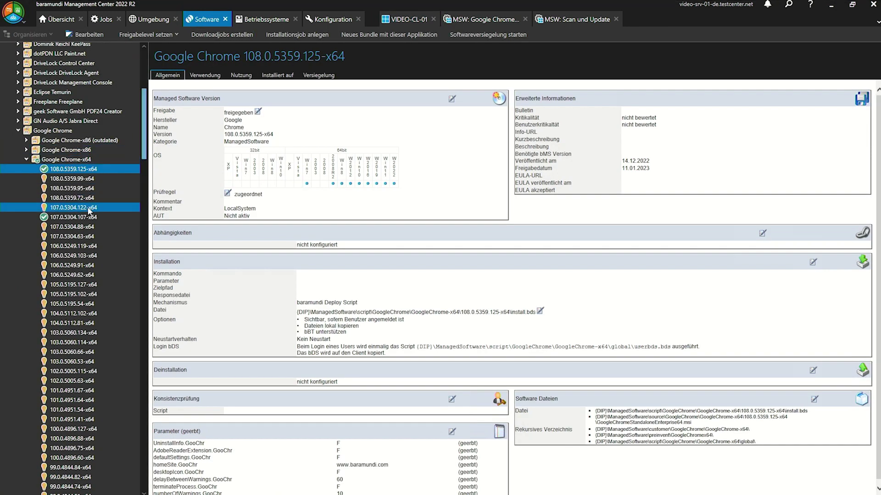
click(90, 218)
right_click(90, 218)
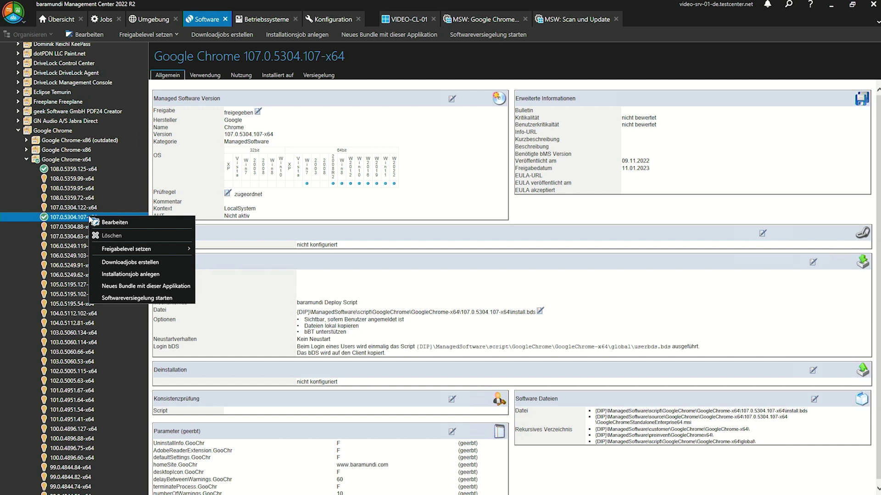
mouse_move(148, 252)
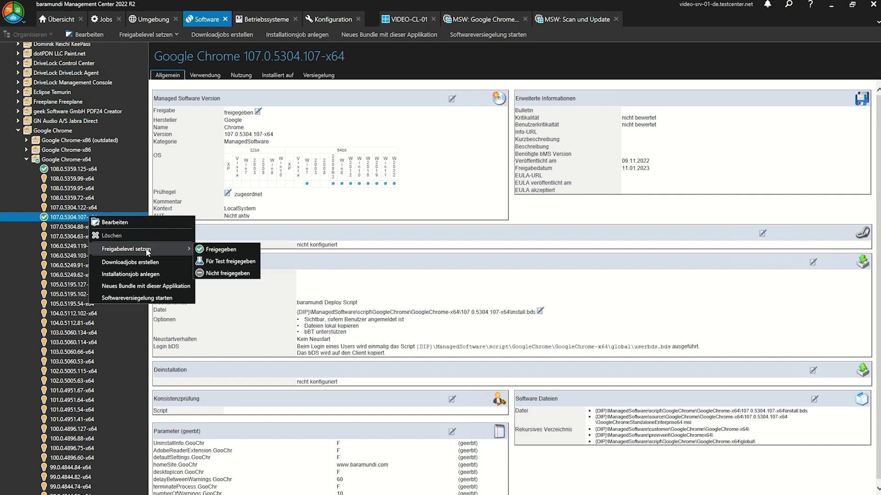
click(235, 272)
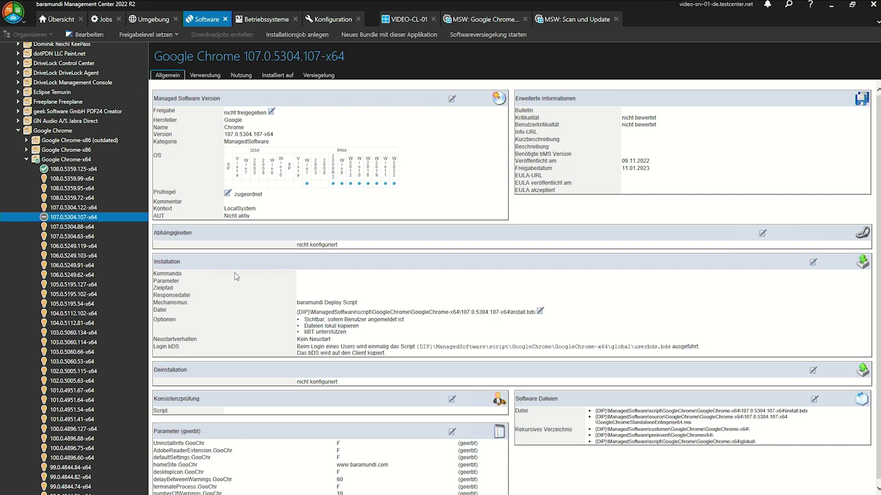
In the Managed Software settings, simulate the DIP cleanup and run the actual cleanup of installation files no longer needed
click(18, 133)
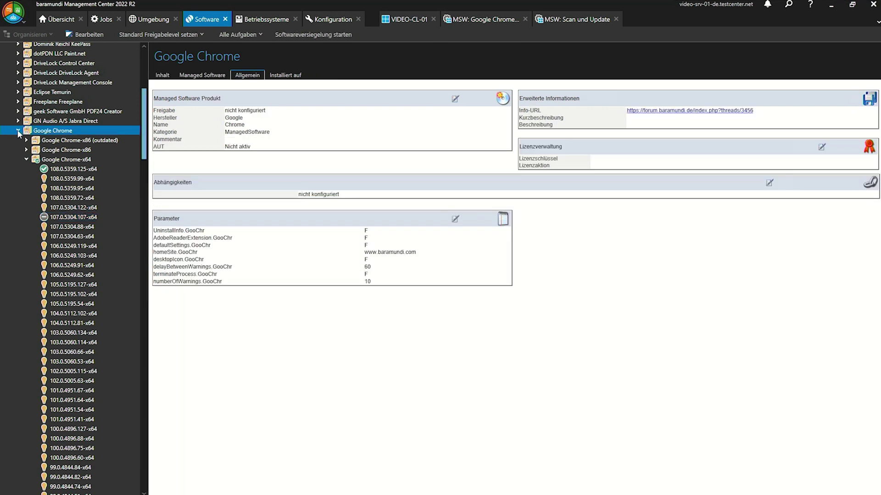
click(18, 132)
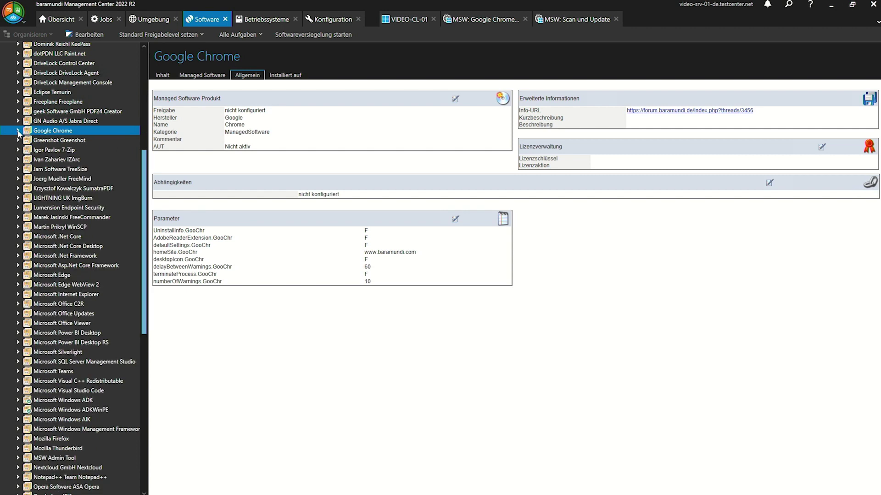
scroll(25, 138, down, 15)
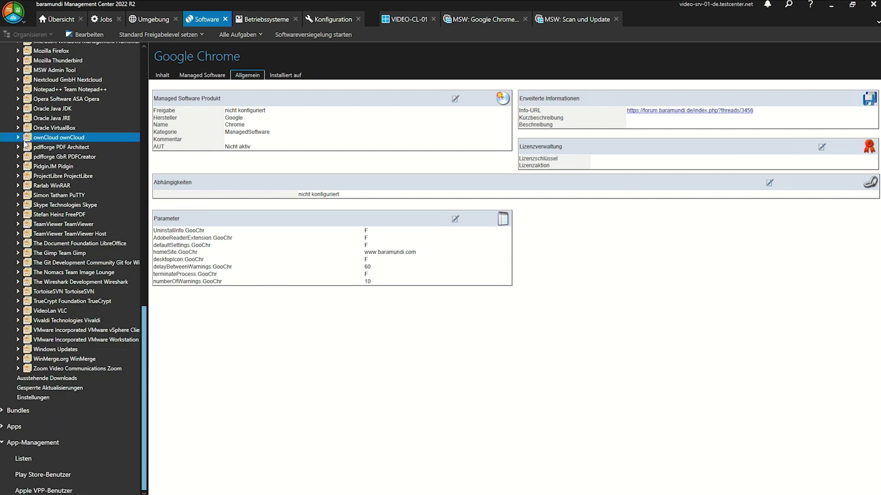
click(46, 398)
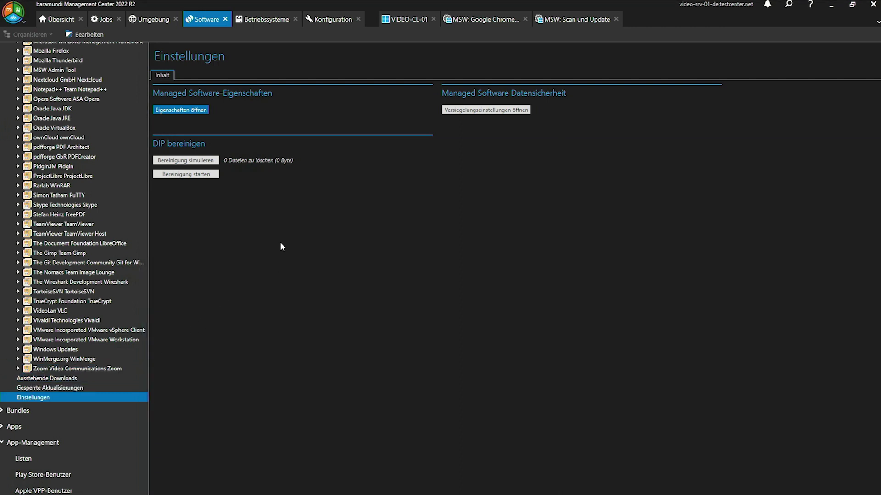
click(202, 162)
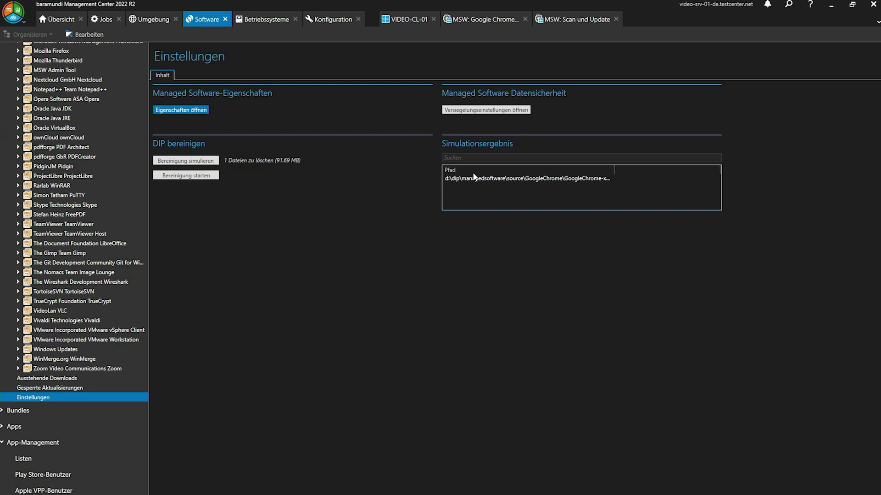
click(211, 176)
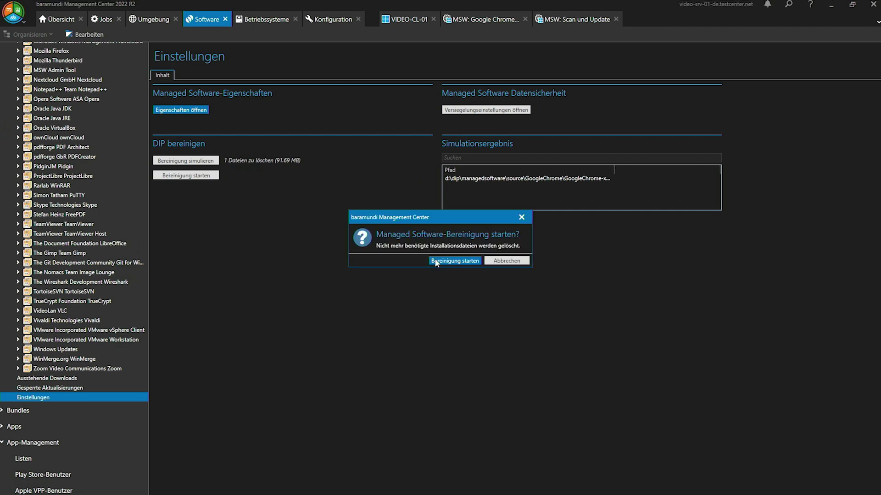
click(436, 261)
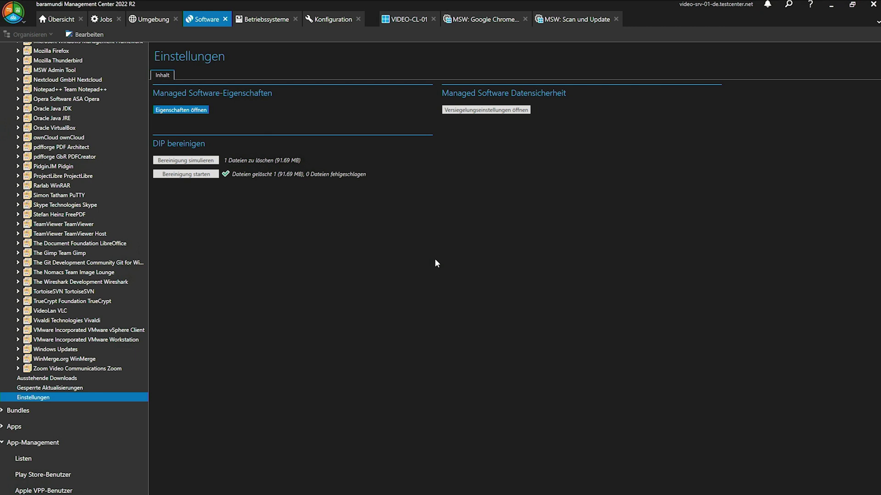
Block Zoom updates on the manual client VIDEO-CL-01 with the reason "Kompatibilitätsprobleme" and check the list of blocked updates
click(64, 379)
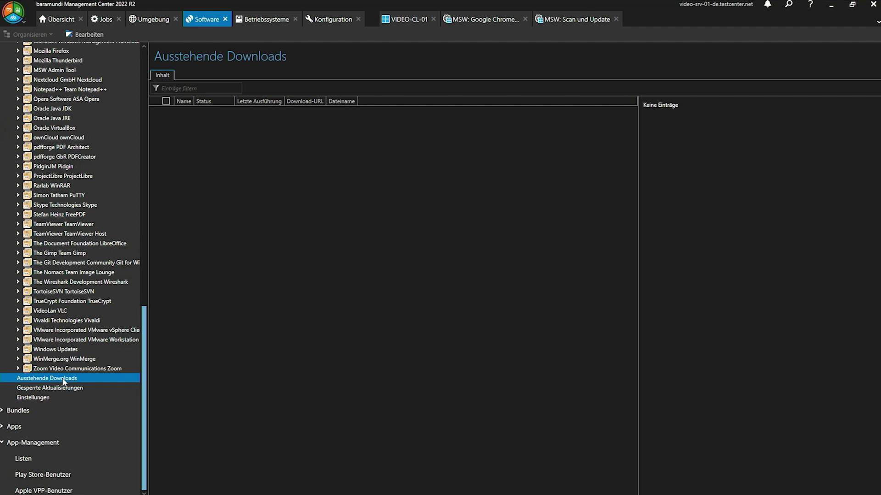
click(41, 390)
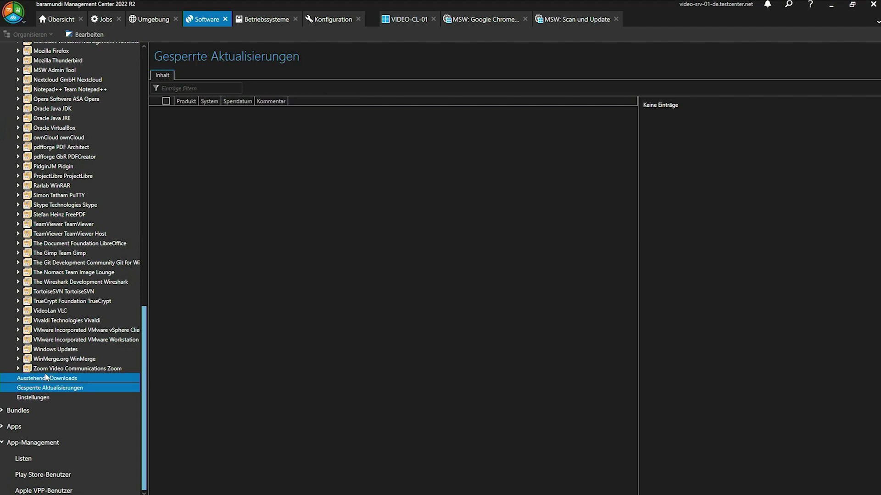
click(47, 370)
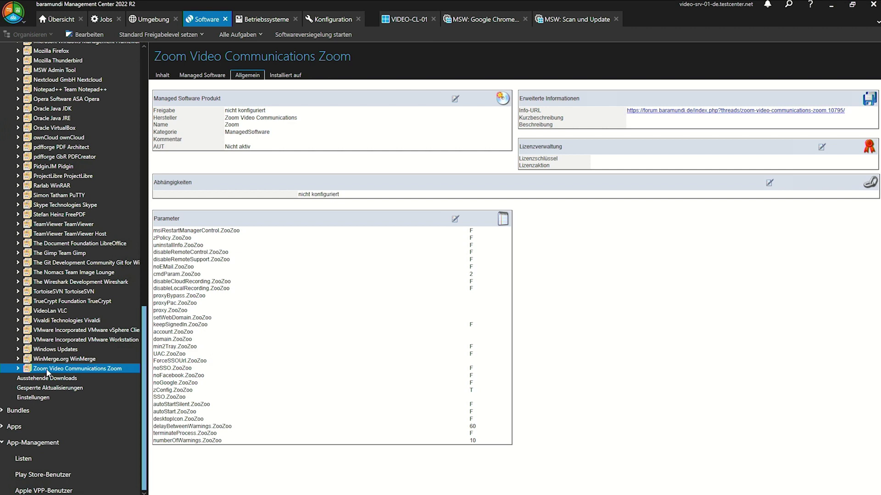
right_click(47, 371)
mouse_move(89, 418)
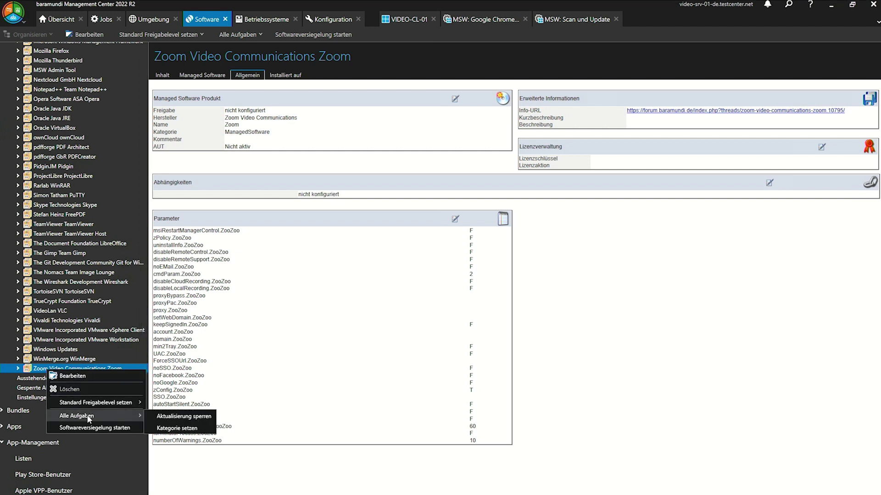
click(163, 418)
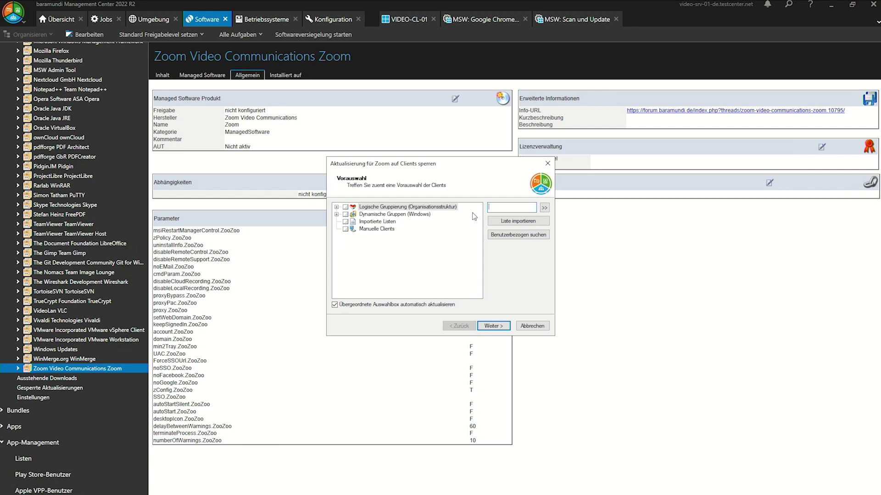
click(345, 229)
click(498, 326)
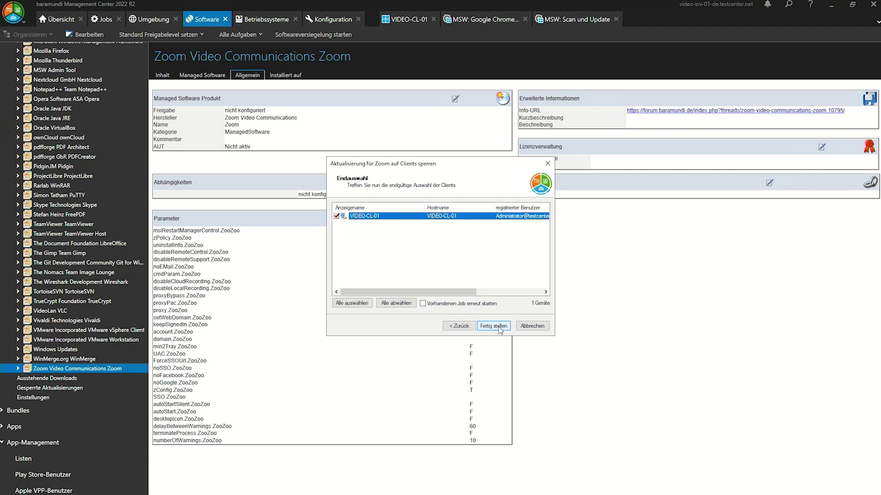
click(499, 327)
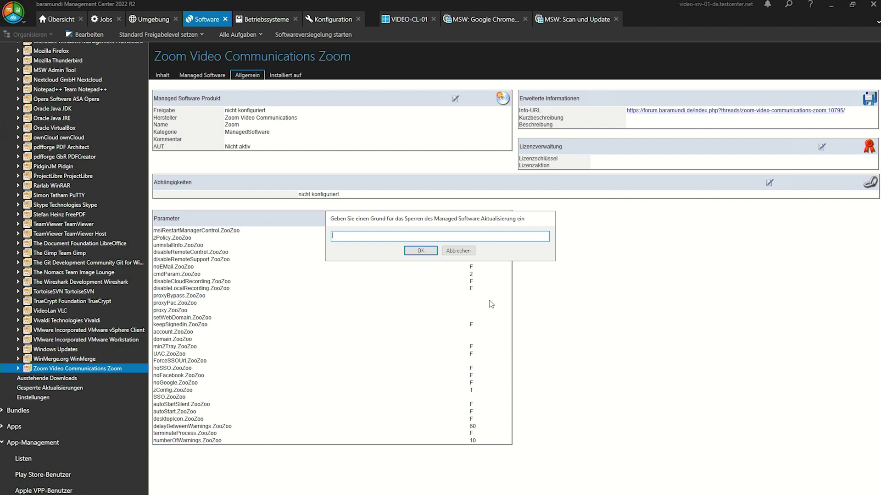
text(Zoom Update gesperrt)
key(Return)
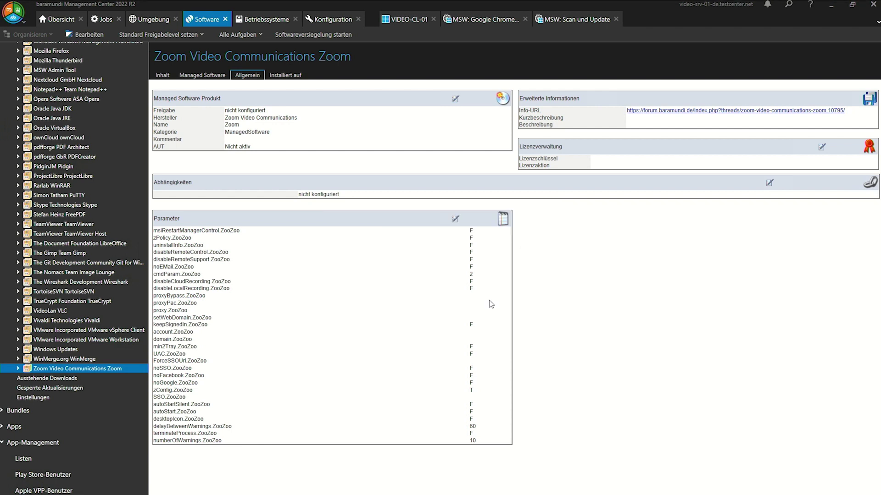
click(70, 389)
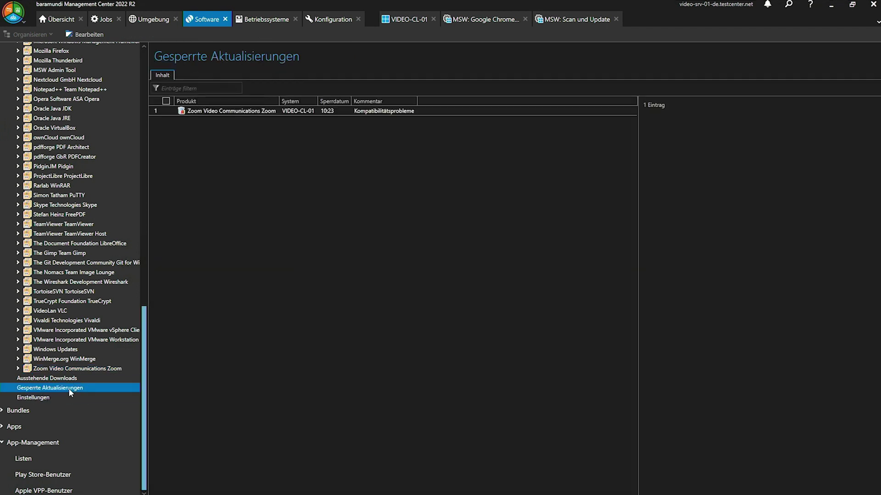